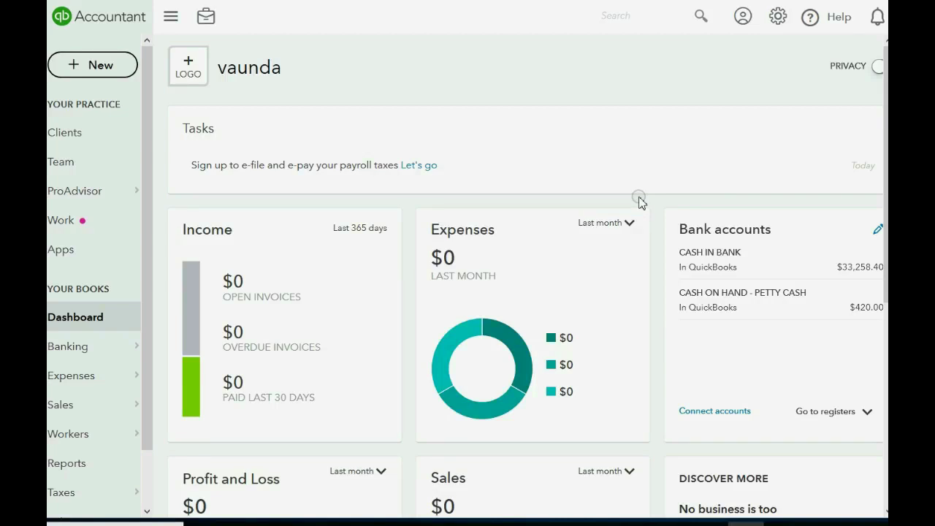
Step: Bring up the client's Create transactions menu over the $20,500.00 Open Invoices report
{"action": "left_click", "coordinate": [91, 68]}
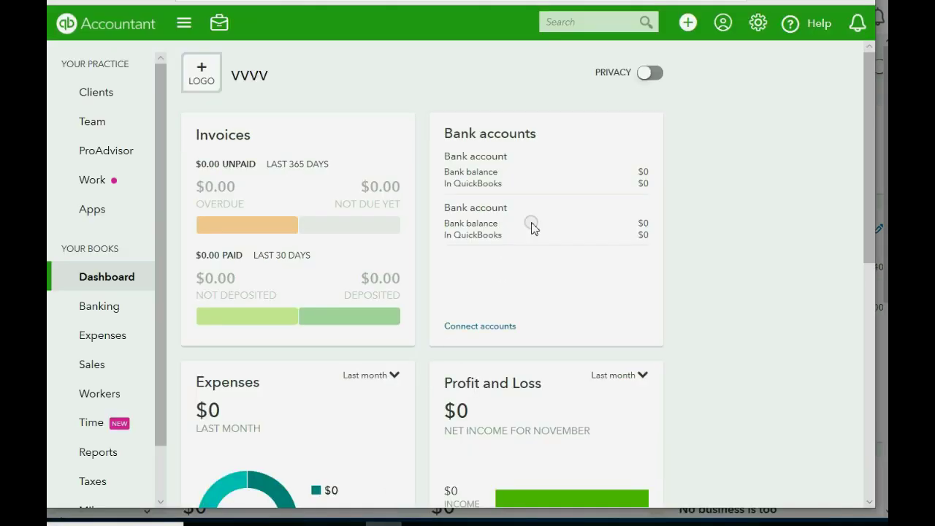
{"action": "left_click", "coordinate": [690, 28]}
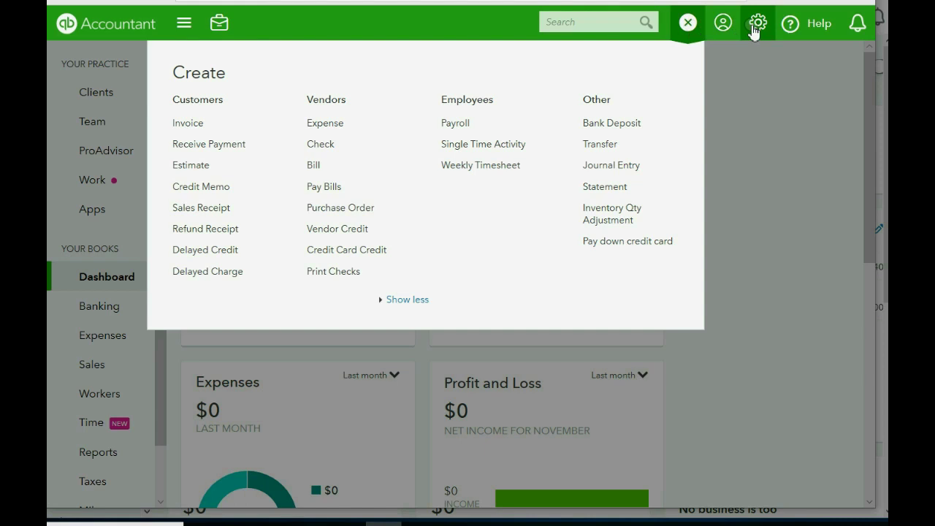
{"action": "left_click", "coordinate": [245, 235]}
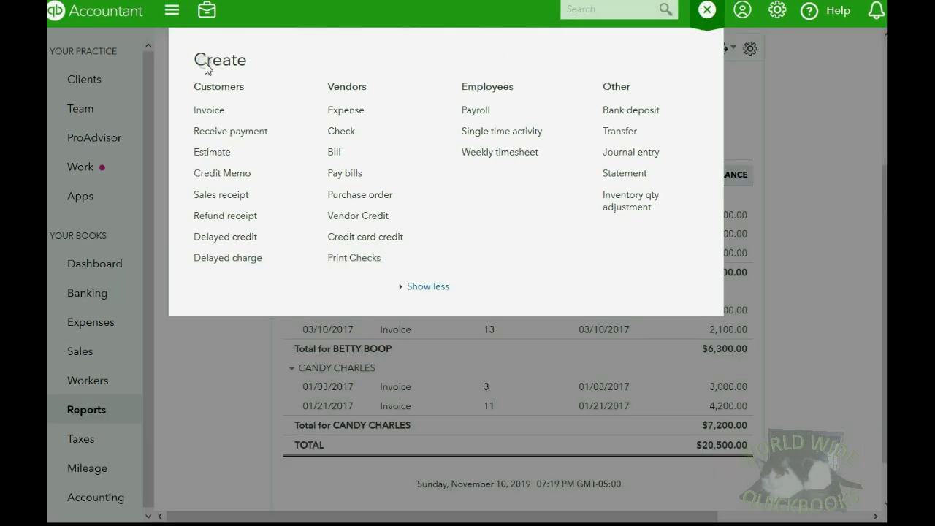
Step: Start a Receive Payment form and pick March 24 as the payment date
{"action": "left_click", "coordinate": [215, 133]}
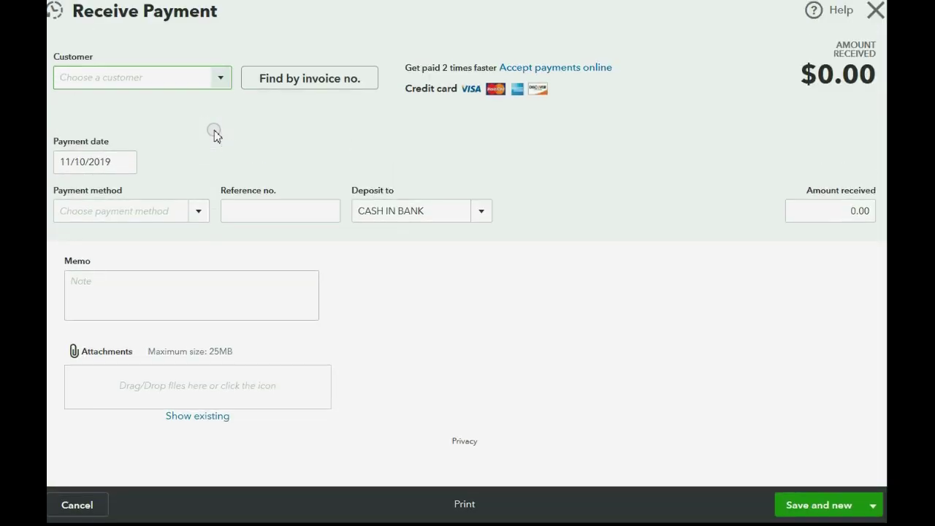
{"action": "left_click", "coordinate": [125, 162]}
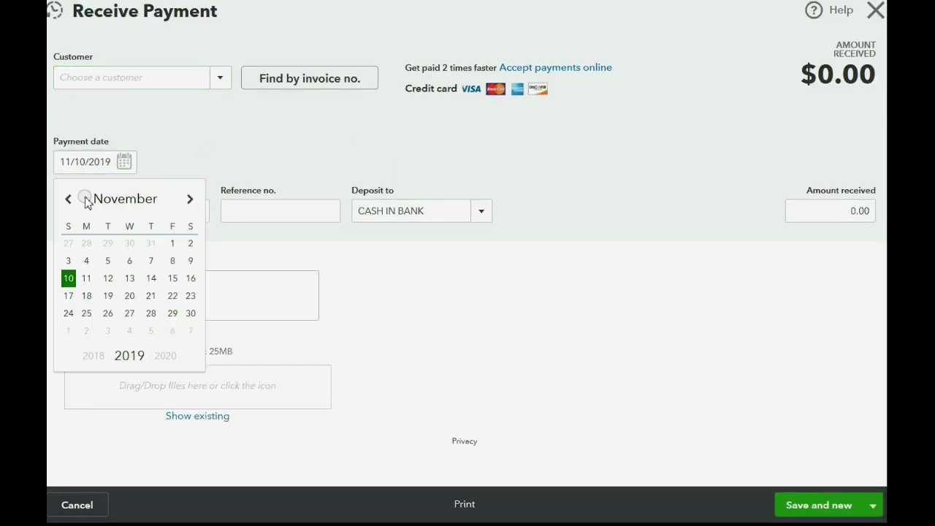
{"action": "left_click", "coordinate": [72, 200]}
{"action": "left_click", "coordinate": [72, 200]}
{"action": "left_click", "coordinate": [72, 200]}
{"action": "left_click", "coordinate": [72, 200]}
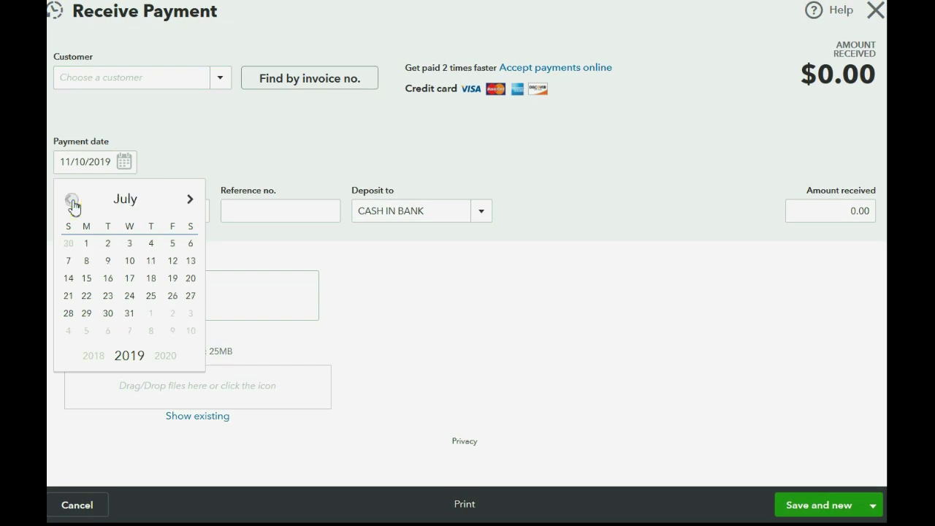
{"action": "left_click", "coordinate": [71, 200]}
{"action": "left_click", "coordinate": [72, 200]}
{"action": "left_click", "coordinate": [72, 200]}
{"action": "left_click", "coordinate": [72, 201]}
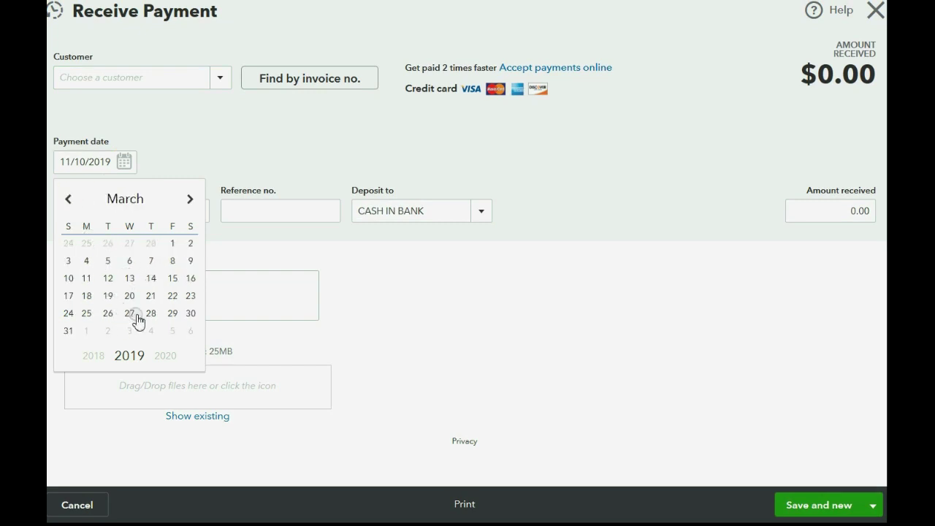
{"action": "left_click", "coordinate": [68, 316]}
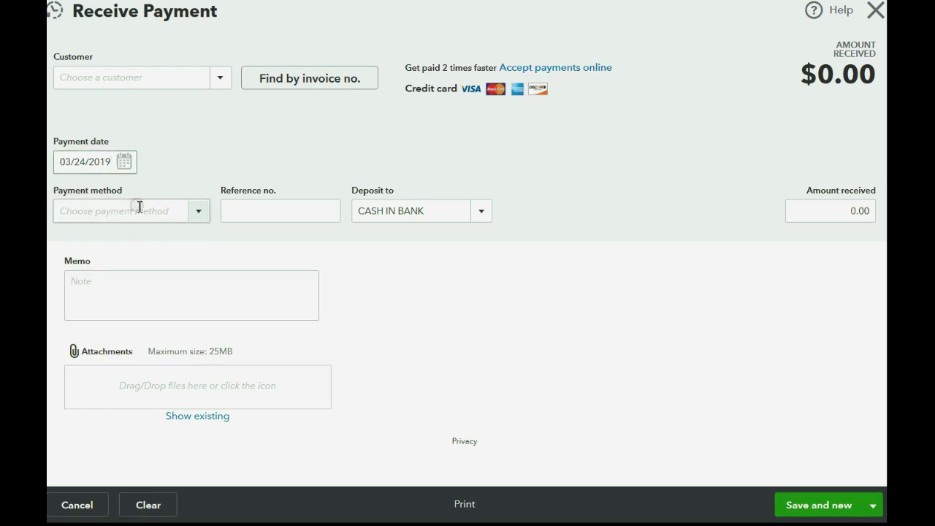
Step: Correct the payment date's year so it reads 03/24/2017, then start choosing the customer
{"action": "key", "text": "BackSpace"}
{"action": "type", "text": "7"}
{"action": "left_click", "coordinate": [140, 207]}
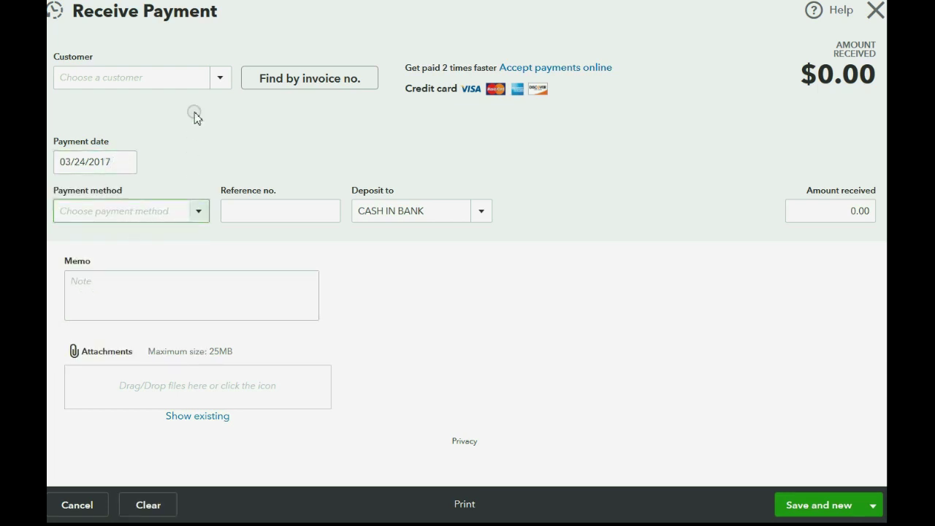
{"action": "left_click", "coordinate": [220, 78]}
Step: Select the customer, keep the deposit account CASH IN BANK, and set payment method to Cash
{"action": "left_click", "coordinate": [188, 127]}
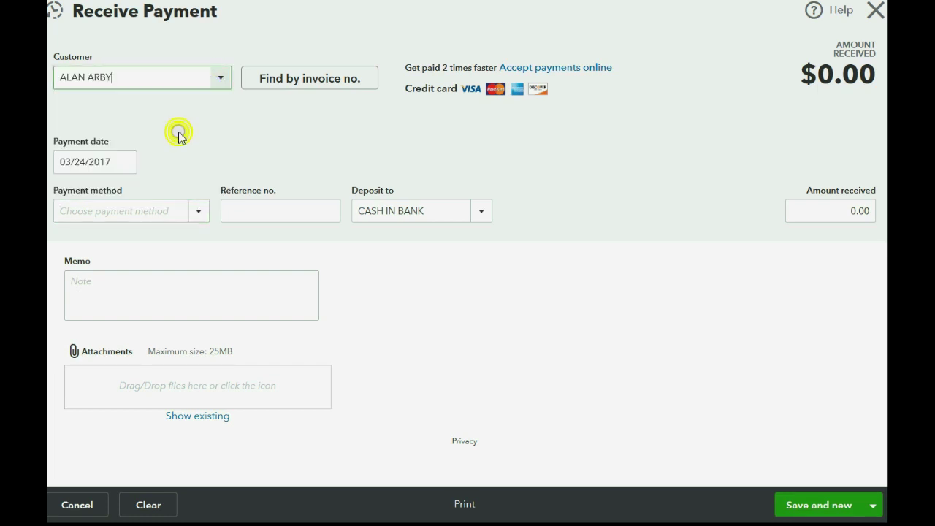
{"action": "left_click", "coordinate": [482, 212]}
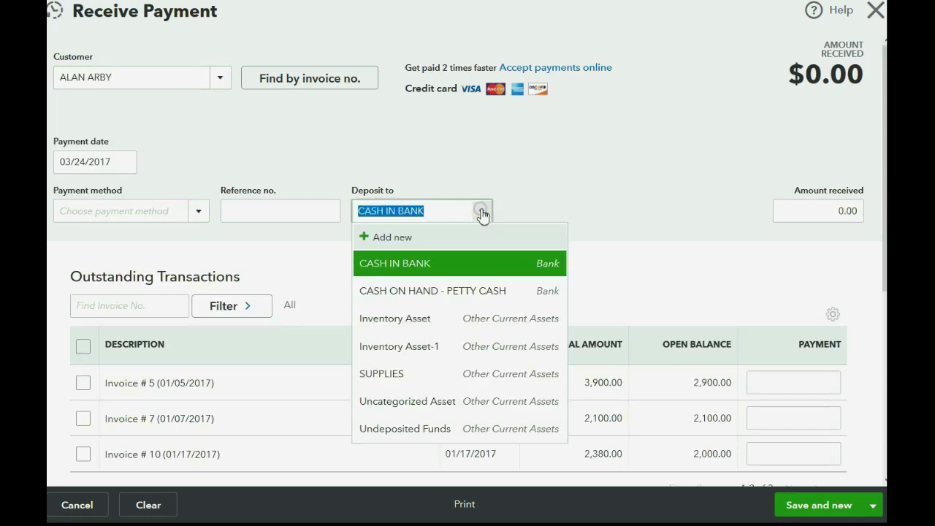
{"action": "left_click", "coordinate": [481, 212]}
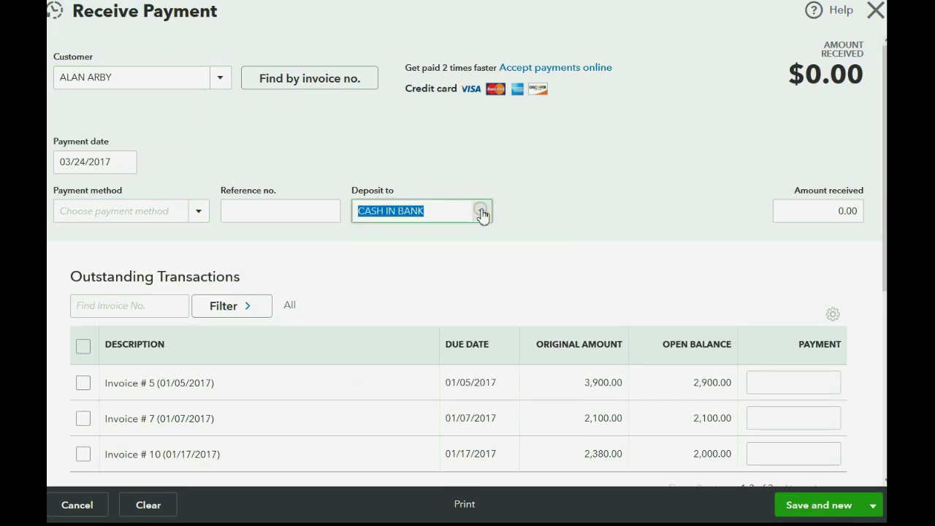
{"action": "left_click", "coordinate": [198, 212]}
{"action": "left_click", "coordinate": [94, 287]}
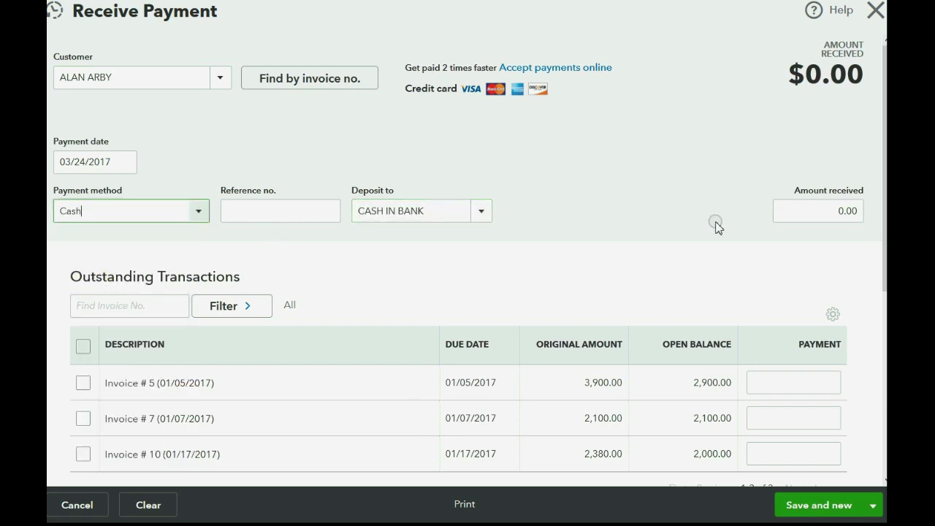
Step: Enter 700.00 as the amount received
{"action": "left_click", "coordinate": [783, 210]}
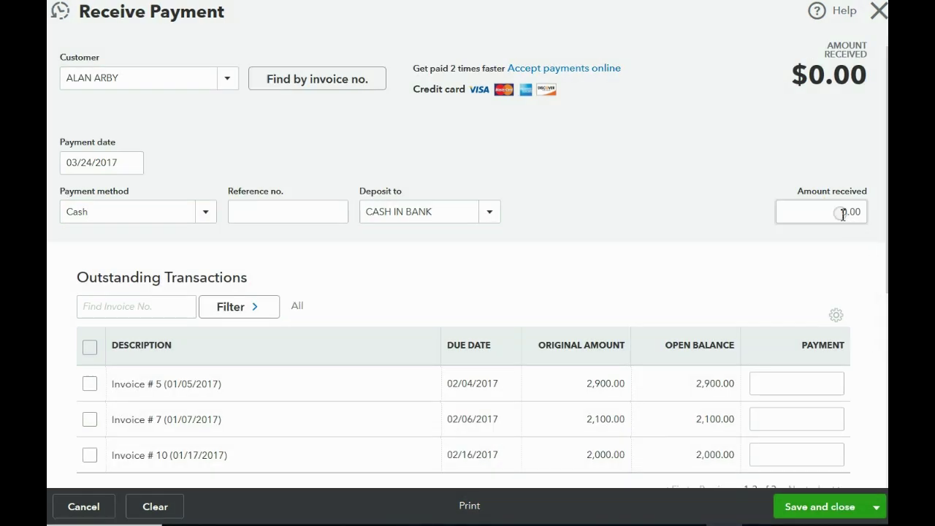
{"action": "left_click", "coordinate": [840, 212]}
{"action": "type", "text": "700"}
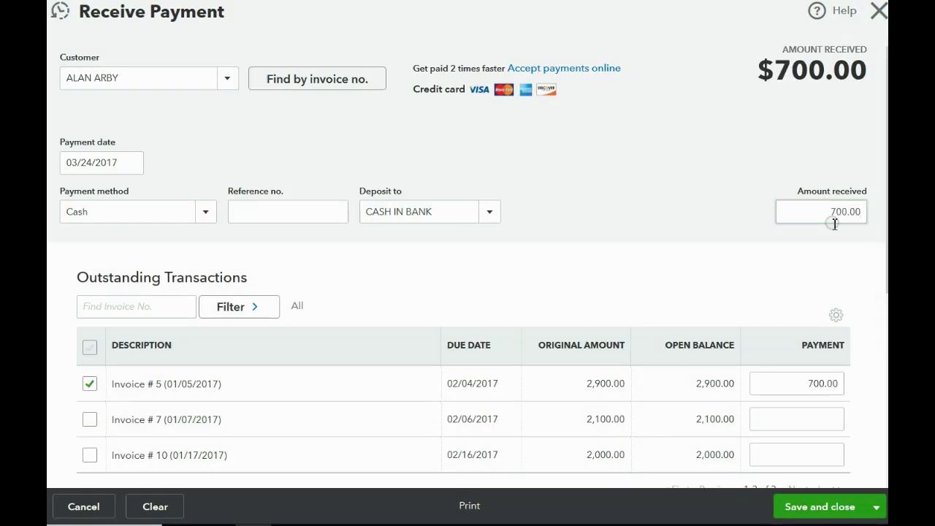
{"action": "left_click", "coordinate": [757, 237]}
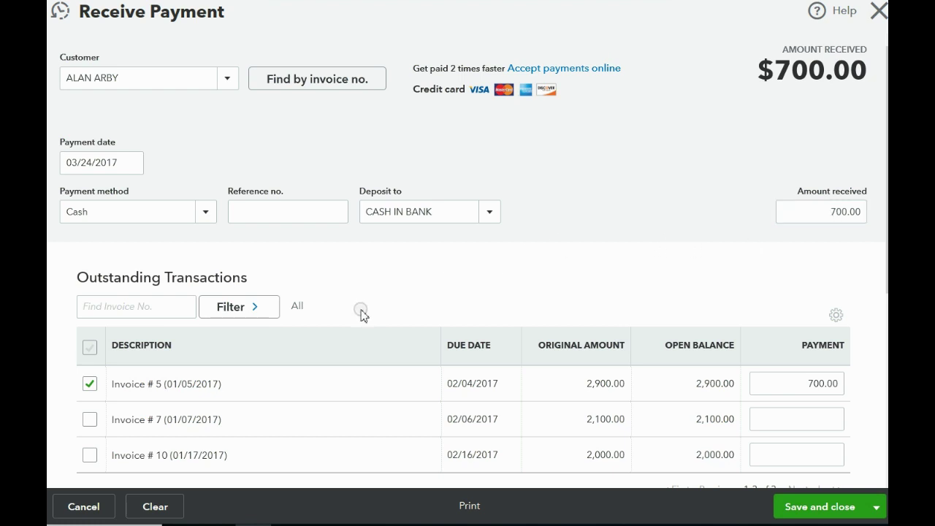
Step: Uncheck Invoice #5 and save the $700.00 payment as an unapplied customer credit
{"action": "left_click", "coordinate": [89, 383]}
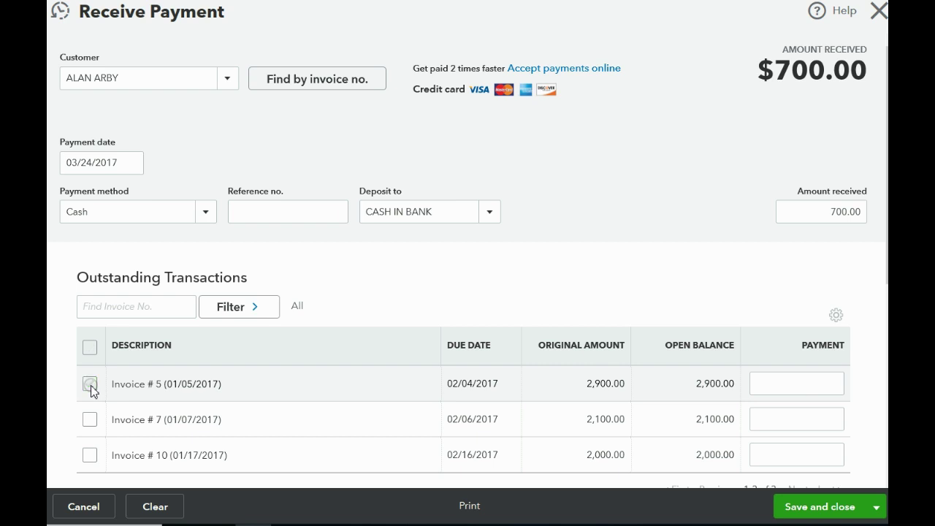
{"action": "scroll", "coordinate": [253, 326], "scroll_direction": "down", "scroll_amount": 2}
{"action": "scroll", "coordinate": [255, 326], "scroll_direction": "up", "scroll_amount": 2}
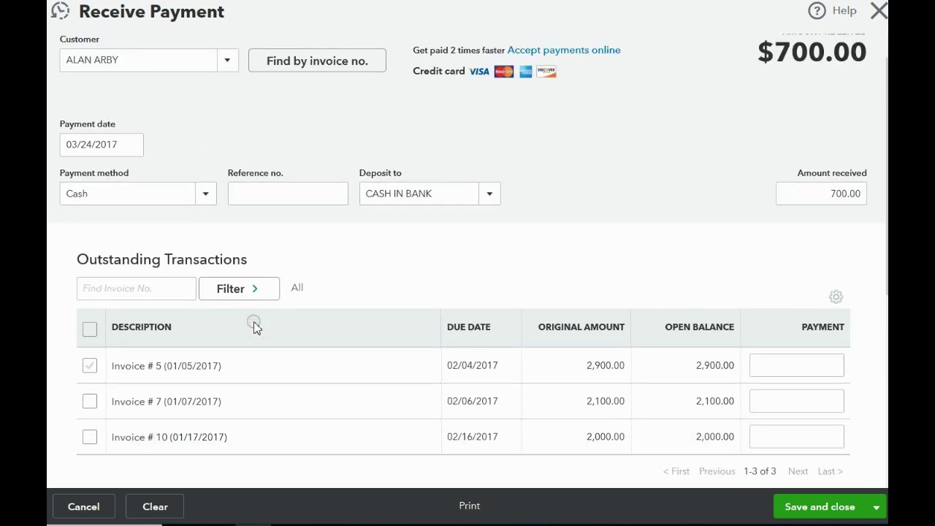
{"action": "scroll", "coordinate": [254, 326], "scroll_direction": "down", "scroll_amount": 1}
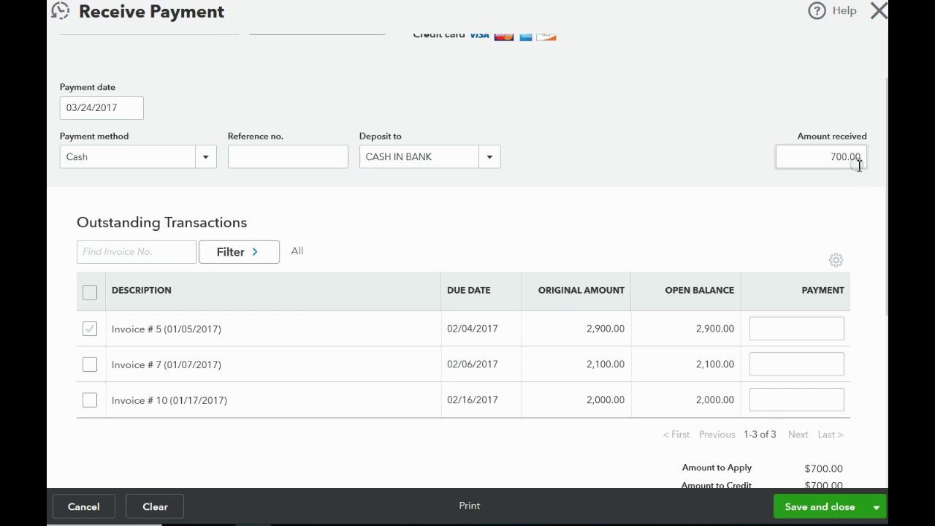
{"action": "left_click", "coordinate": [818, 508]}
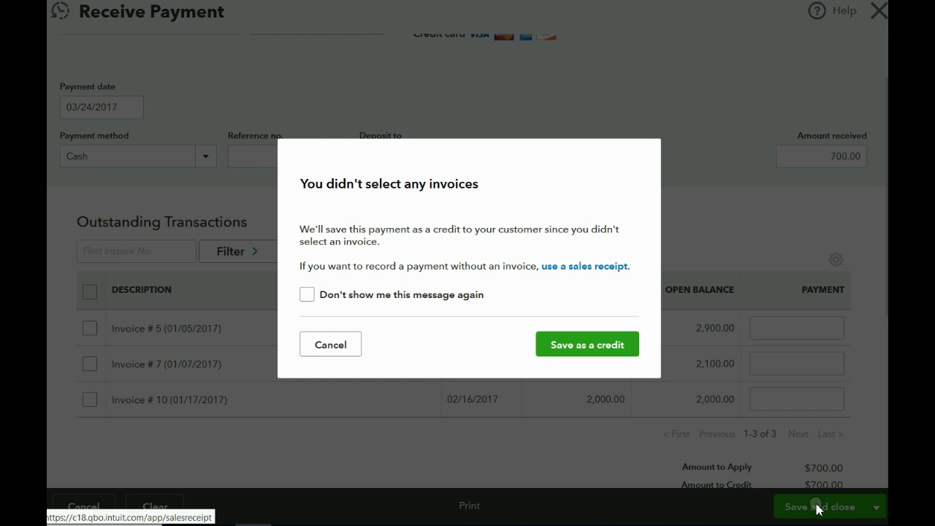
{"action": "left_click", "coordinate": [588, 345]}
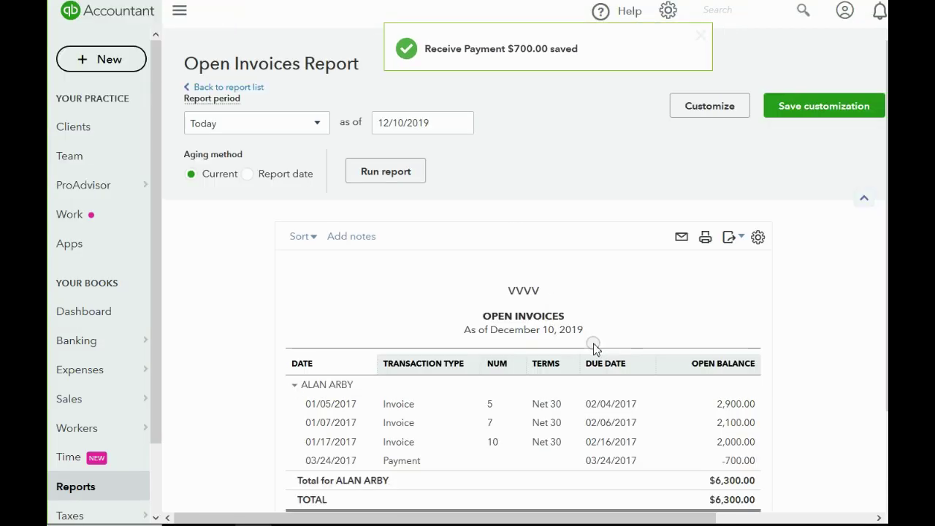
Step: Scroll the Open Invoices report to review the new -700.00 payment row
{"action": "scroll", "coordinate": [593, 348], "scroll_direction": "down", "scroll_amount": 2}
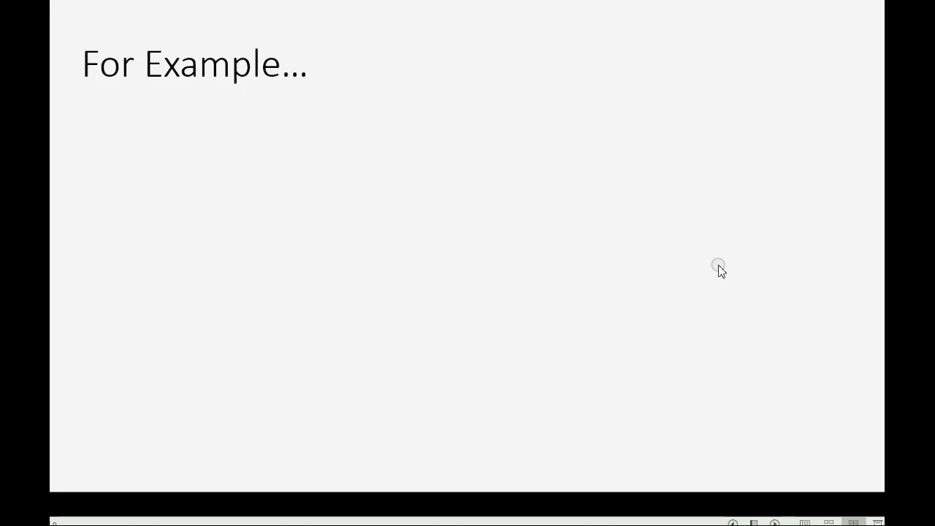
Step: Reveal the slide bullet about five editing hours on March 25
{"action": "left_click", "coordinate": [721, 271]}
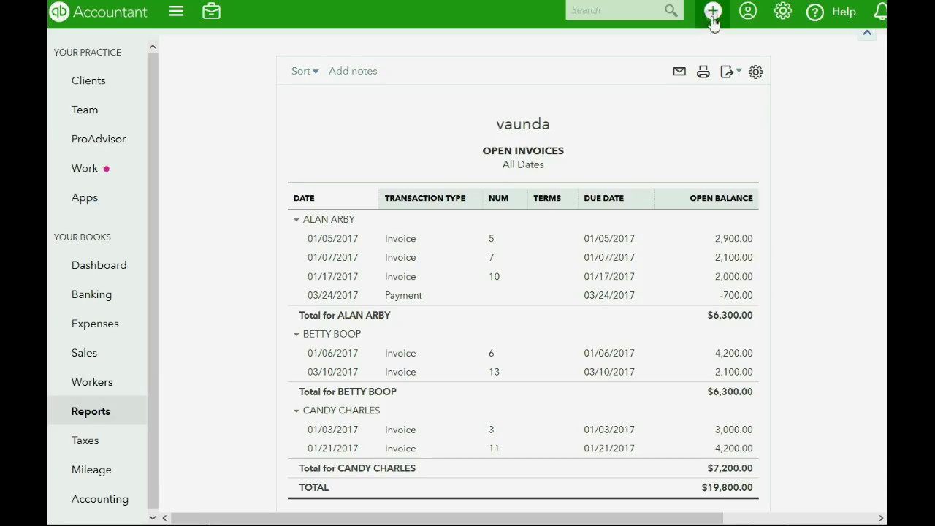
Step: Create a new invoice for the same customer dated 03/25/2017
{"action": "left_click", "coordinate": [712, 16]}
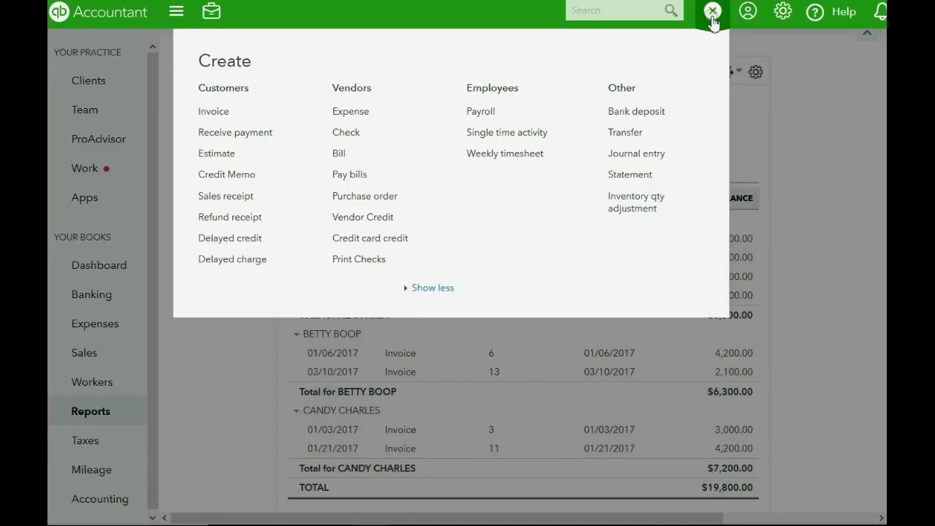
{"action": "left_click", "coordinate": [212, 113]}
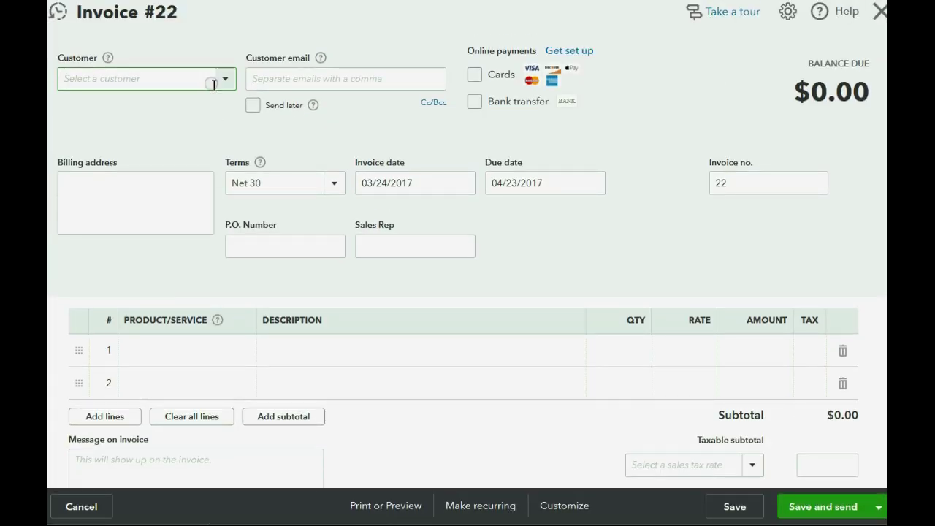
{"action": "left_click", "coordinate": [225, 80]}
{"action": "left_click", "coordinate": [185, 131]}
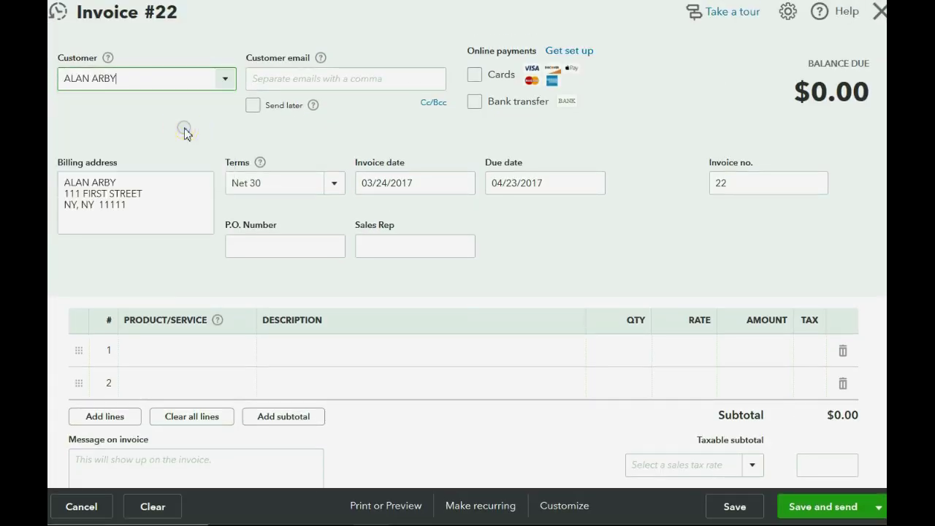
{"action": "left_click", "coordinate": [461, 182]}
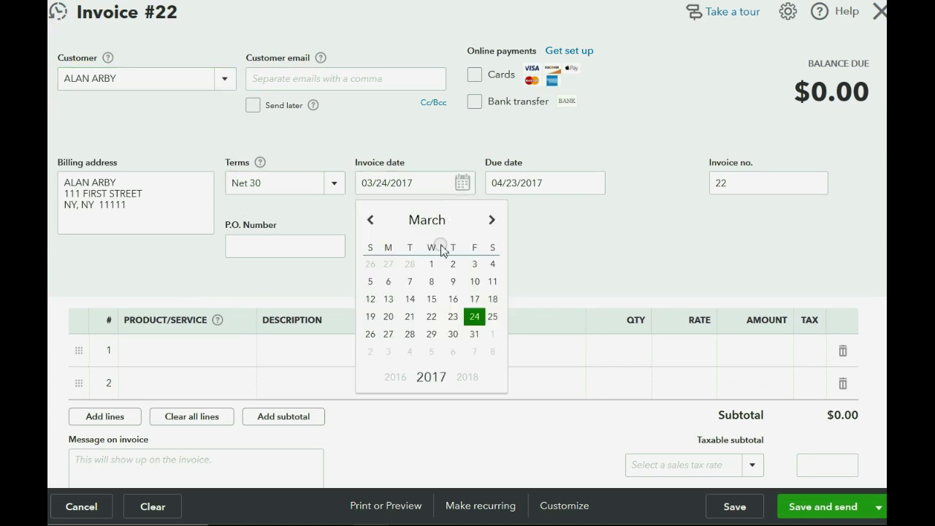
{"action": "left_click", "coordinate": [492, 317]}
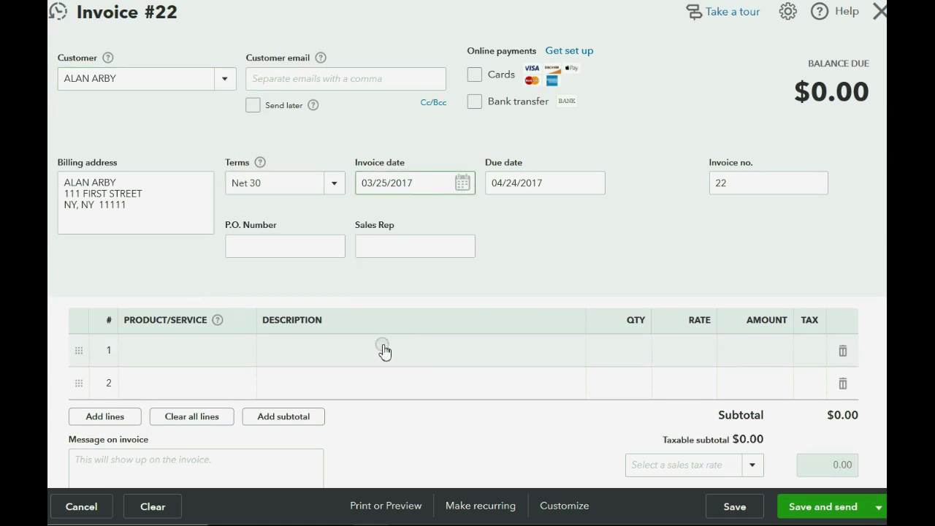
Step: Bill 5 units of EDITING INCOME at 140 on line 1, totaling $700.00
{"action": "left_click", "coordinate": [207, 352]}
{"action": "left_click", "coordinate": [242, 355]}
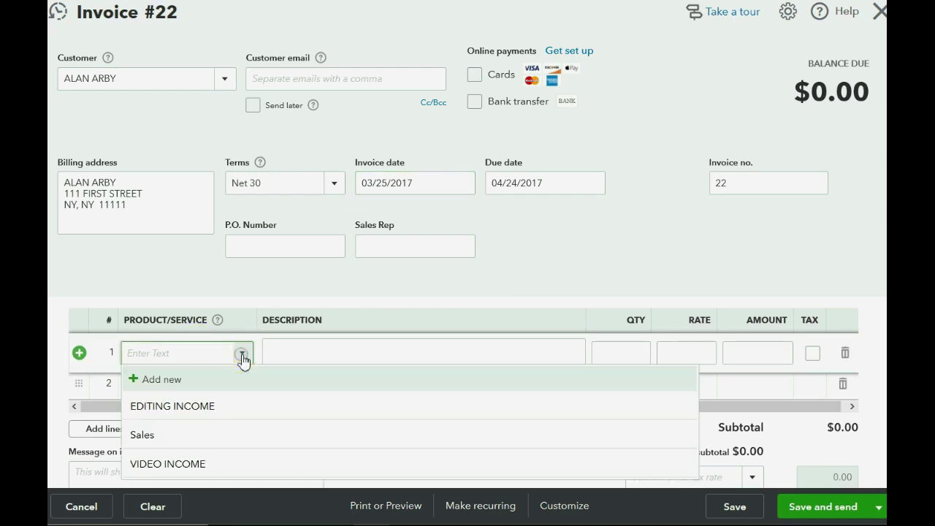
{"action": "left_click", "coordinate": [235, 405]}
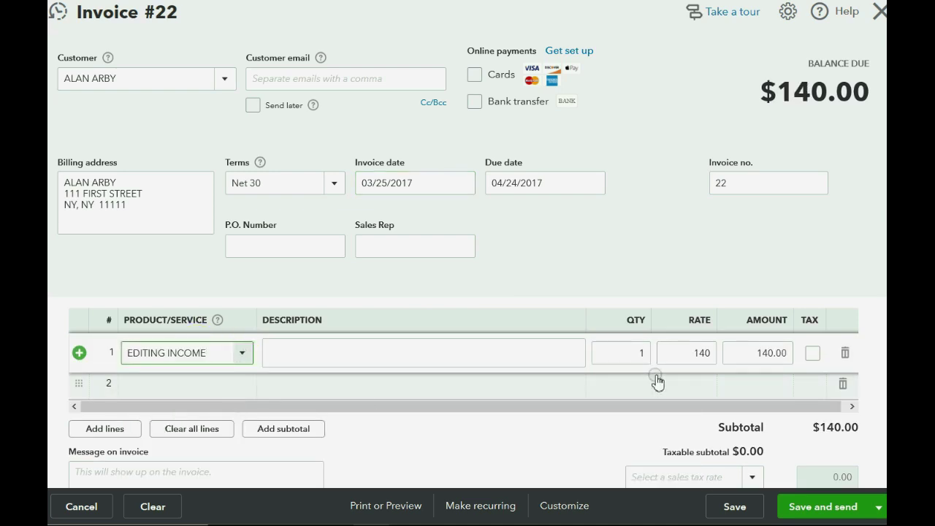
{"action": "left_click", "coordinate": [635, 354]}
{"action": "type", "text": "5"}
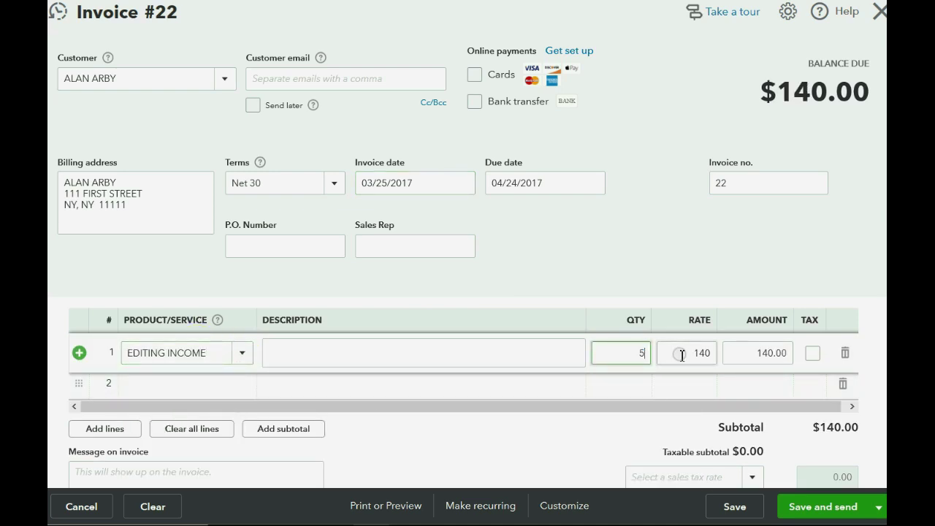
{"action": "left_click", "coordinate": [682, 355]}
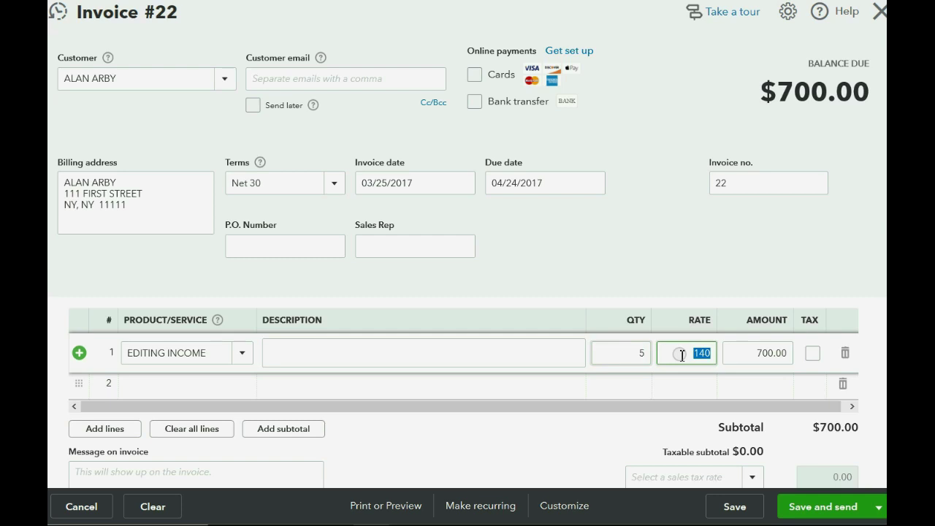
{"action": "left_click", "coordinate": [869, 515]}
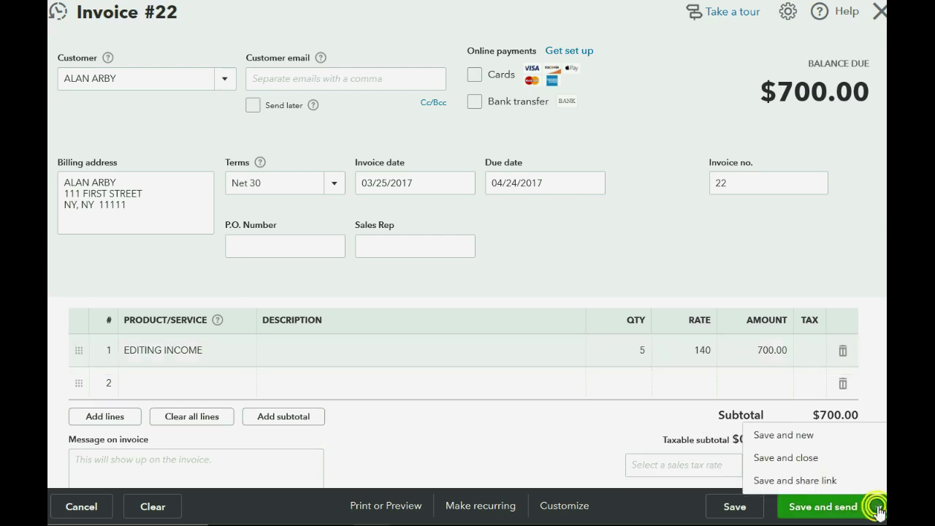
Step: Save and close invoice #22, then confirm it appears on Open Invoices at 700.00
{"action": "left_click", "coordinate": [840, 459]}
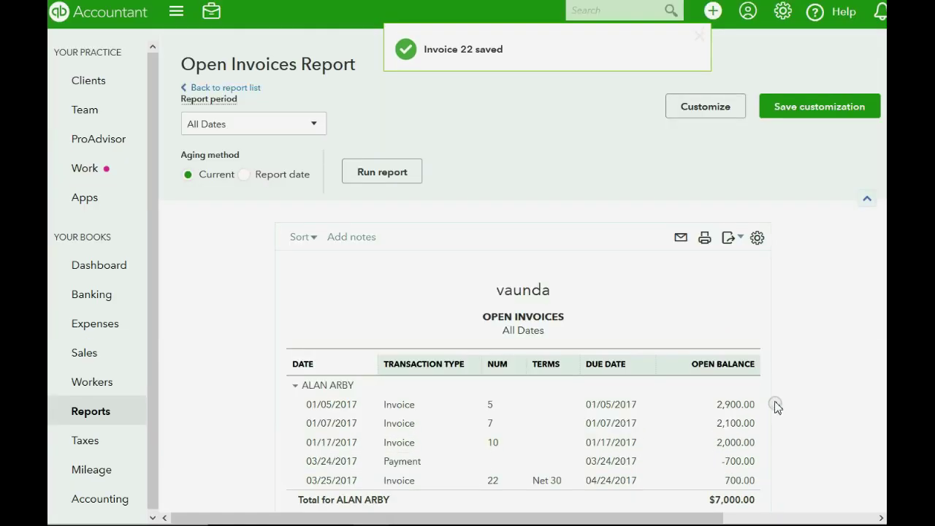
{"action": "scroll", "coordinate": [775, 402], "scroll_direction": "down", "scroll_amount": 3}
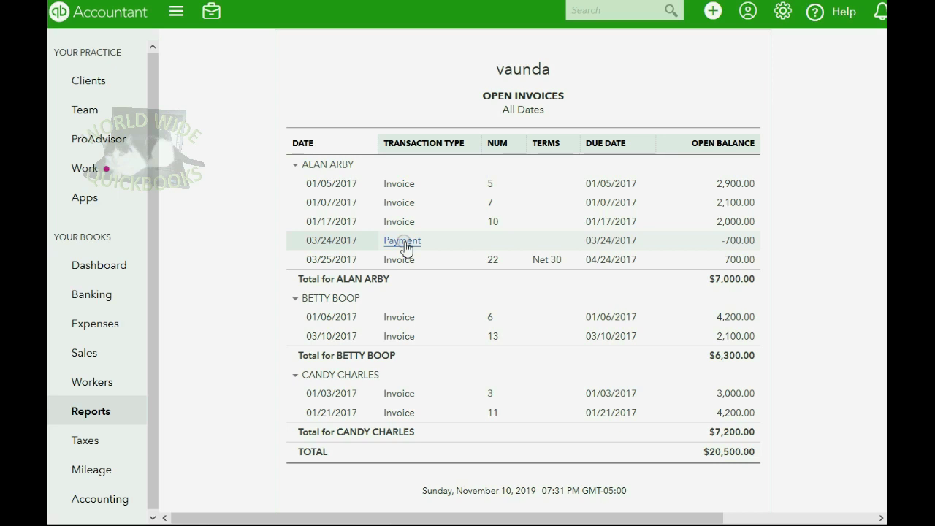
{"action": "left_click", "coordinate": [710, 12]}
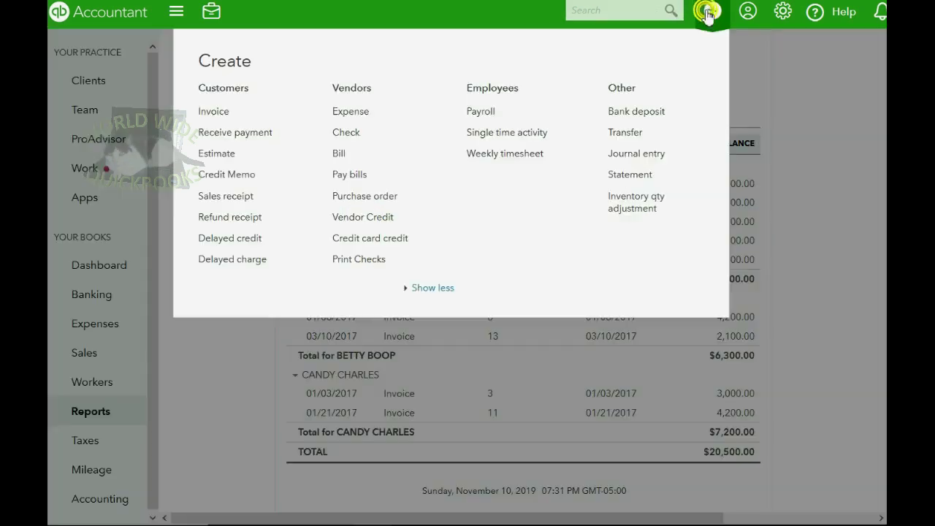
Step: Start a Receive Payment for the customer, keeping the 03/25/2017 payment date
{"action": "left_click", "coordinate": [256, 135]}
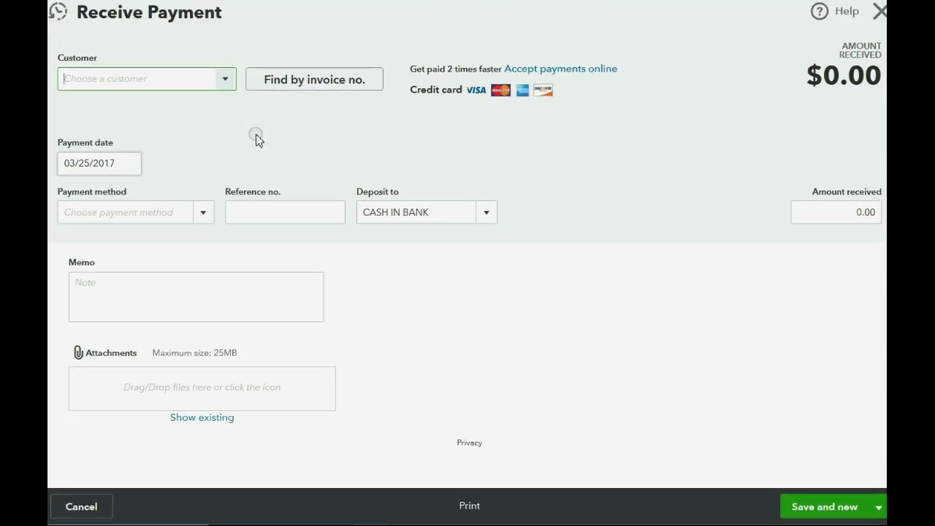
{"action": "left_click", "coordinate": [225, 78]}
{"action": "left_click", "coordinate": [179, 126]}
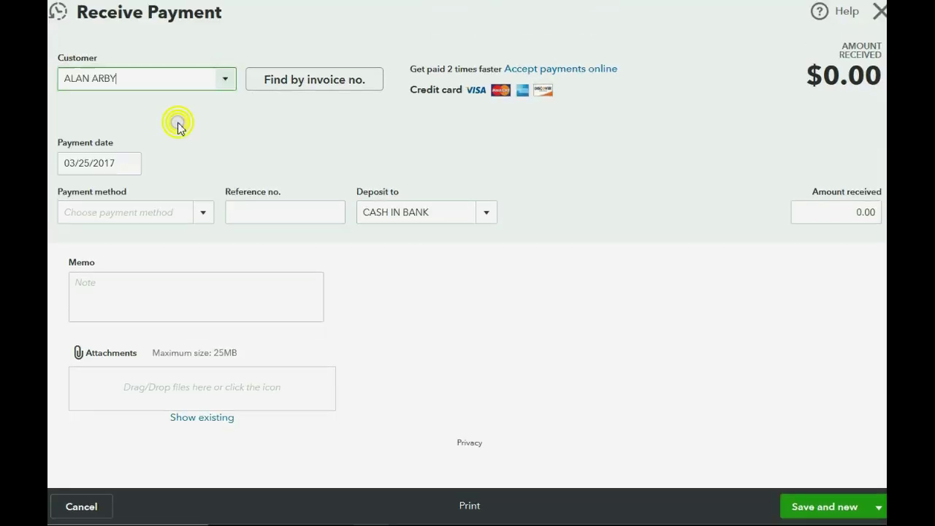
{"action": "left_click", "coordinate": [129, 164]}
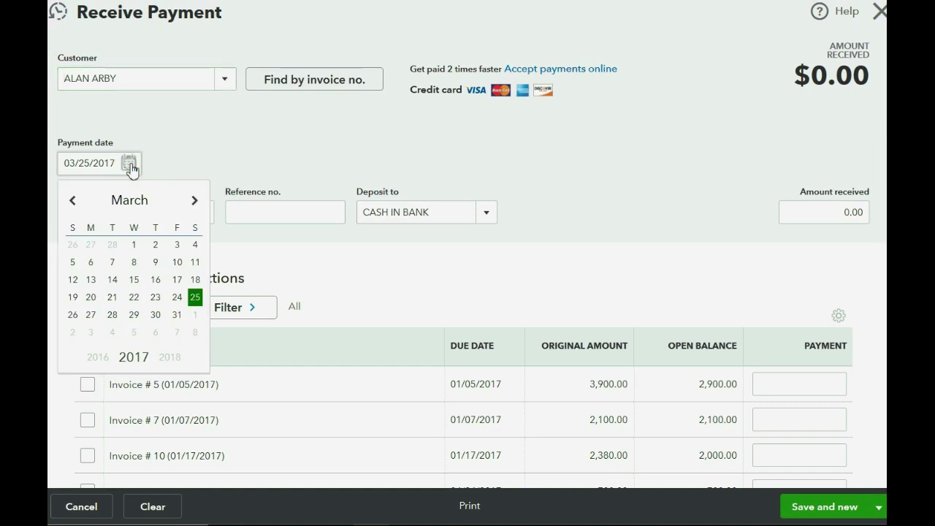
{"action": "left_click", "coordinate": [182, 139]}
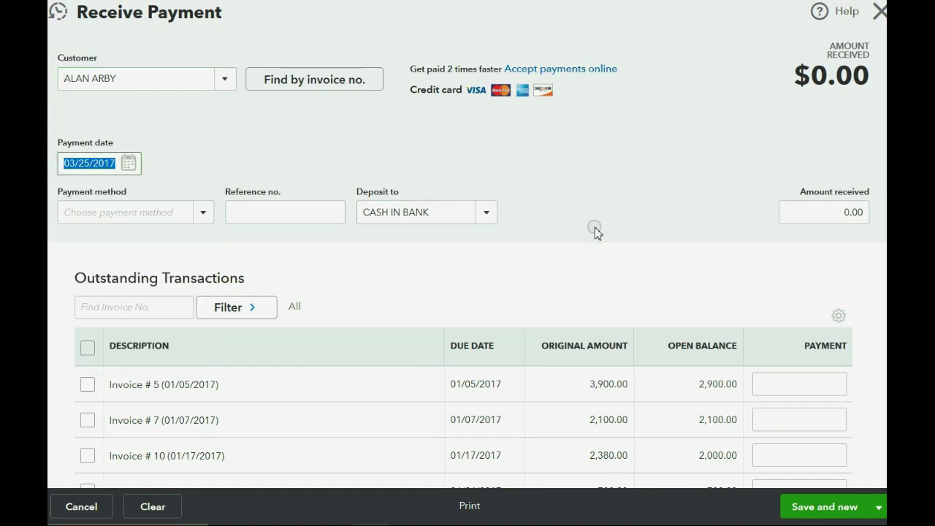
{"action": "scroll", "coordinate": [596, 233], "scroll_direction": "down", "scroll_amount": 3}
{"action": "scroll", "coordinate": [596, 232], "scroll_direction": "down", "scroll_amount": 3}
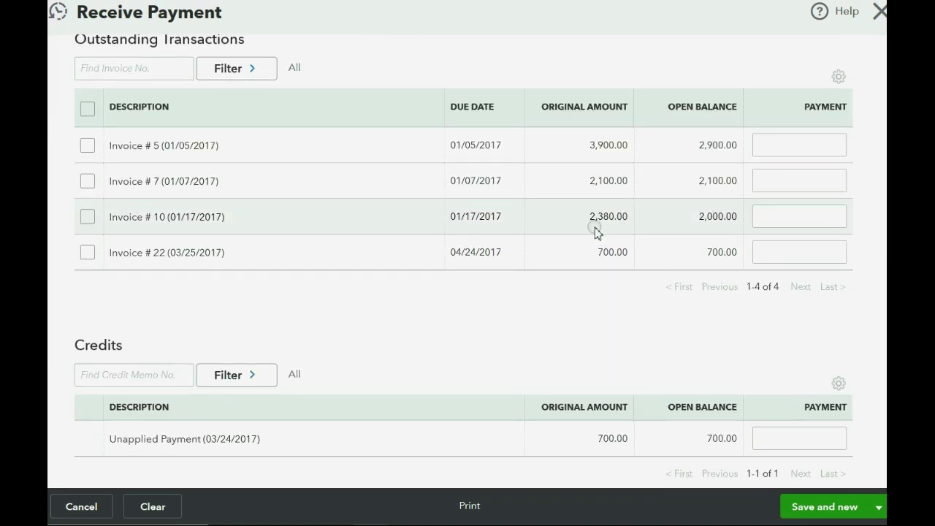
Step: Check Invoice #22 and the $700 unapplied payment credit, then save and close
{"action": "left_click", "coordinate": [99, 256]}
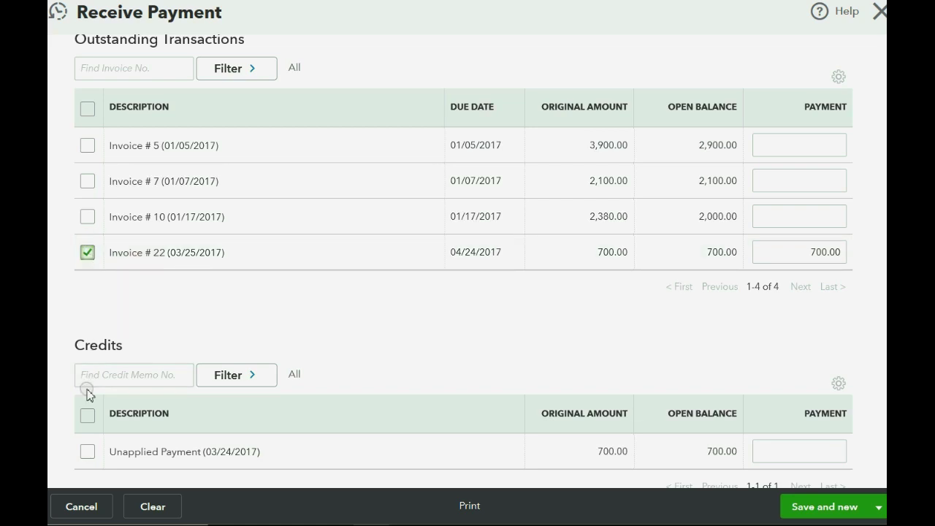
{"action": "left_click", "coordinate": [85, 453]}
{"action": "scroll", "coordinate": [171, 334], "scroll_direction": "down", "scroll_amount": 1}
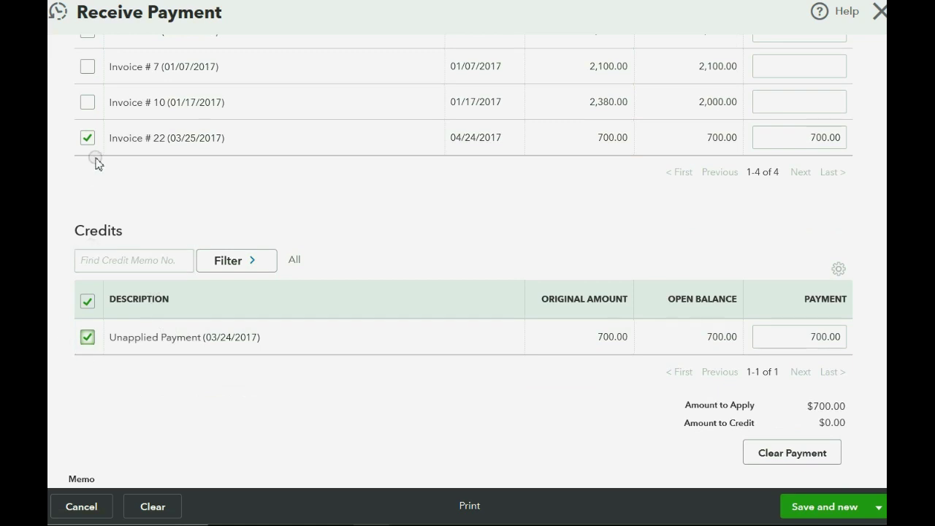
{"action": "scroll", "coordinate": [97, 195], "scroll_direction": "up", "scroll_amount": 3}
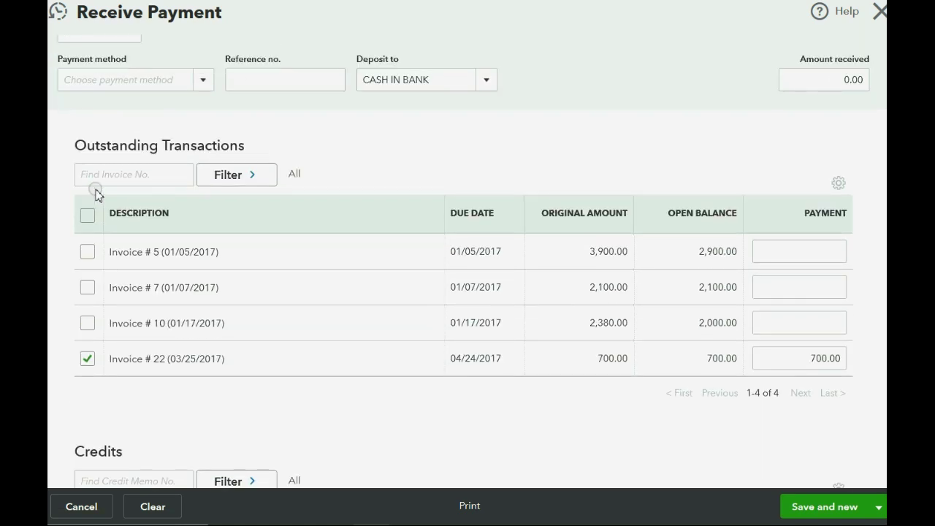
{"action": "scroll", "coordinate": [98, 193], "scroll_direction": "up", "scroll_amount": 2}
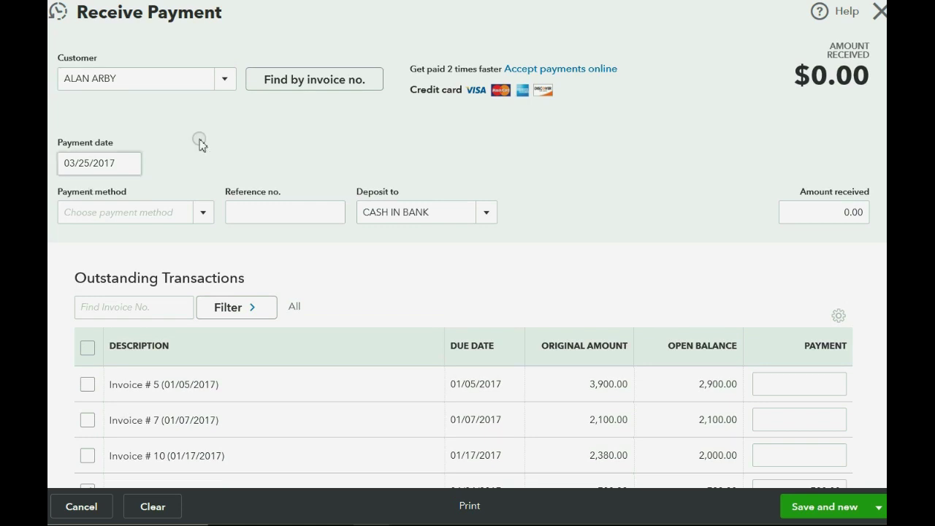
{"action": "scroll", "coordinate": [313, 158], "scroll_direction": "down", "scroll_amount": 5}
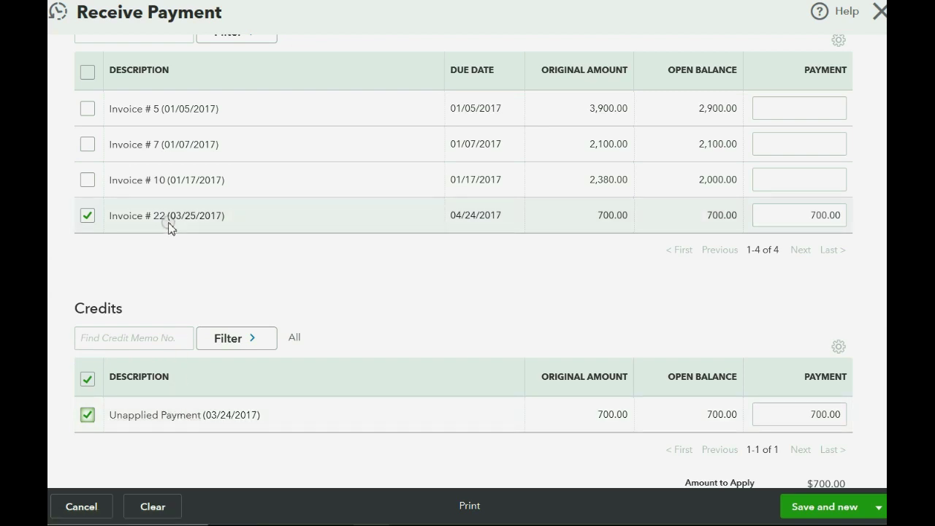
{"action": "scroll", "coordinate": [169, 228], "scroll_direction": "up", "scroll_amount": 5}
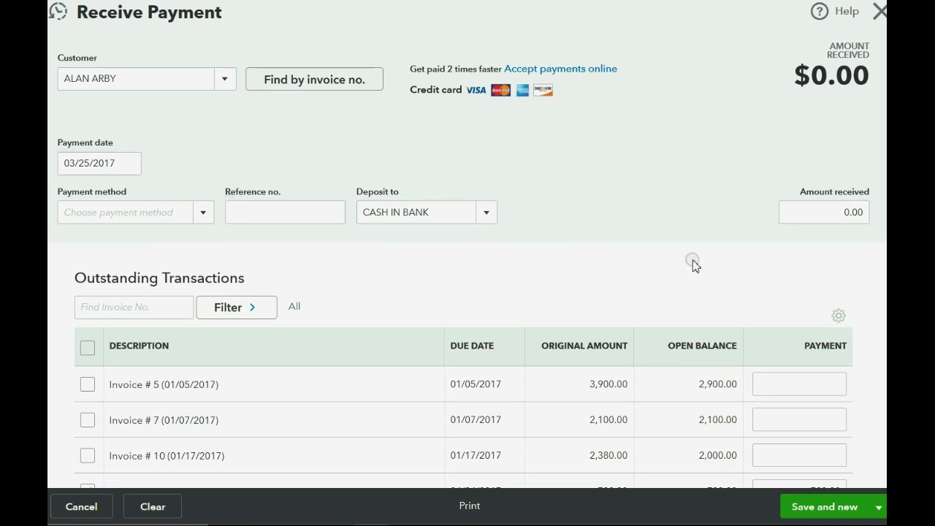
{"action": "left_click", "coordinate": [878, 507]}
{"action": "left_click", "coordinate": [844, 460]}
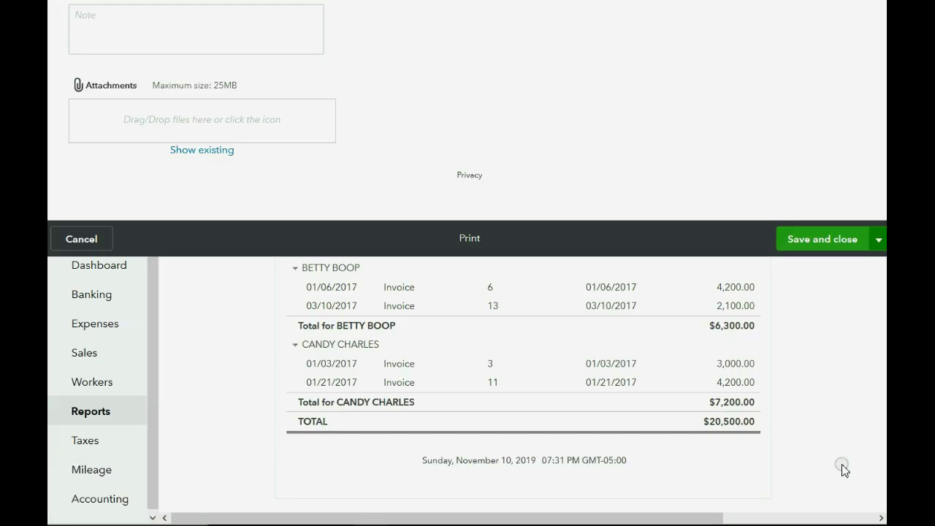
{"action": "scroll", "coordinate": [809, 373], "scroll_direction": "down", "scroll_amount": 3}
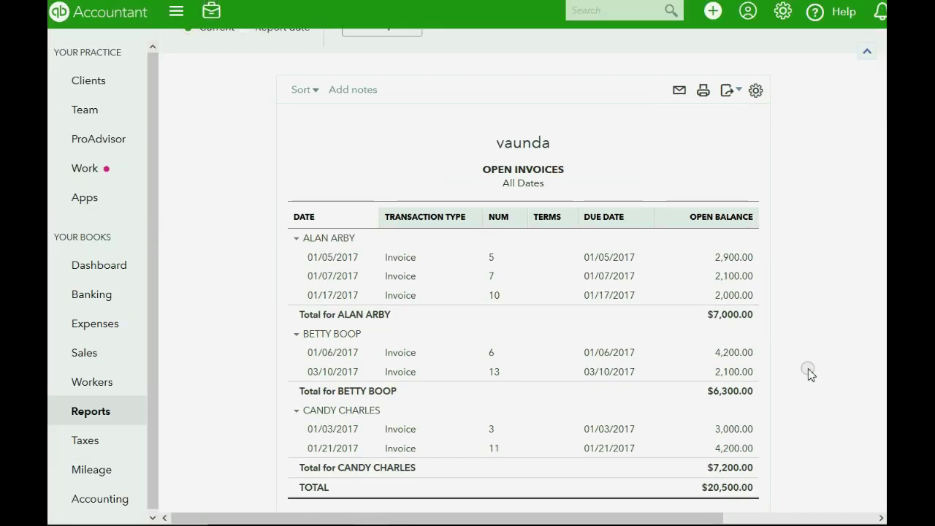